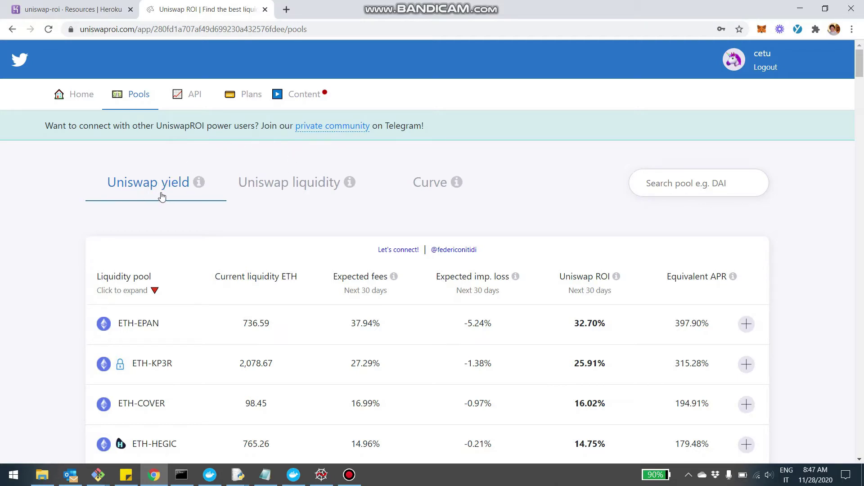
Switch to the Curve pools table listing 3pool, renBTC, Y and USDn with ROI and APR ranges
click(279, 197)
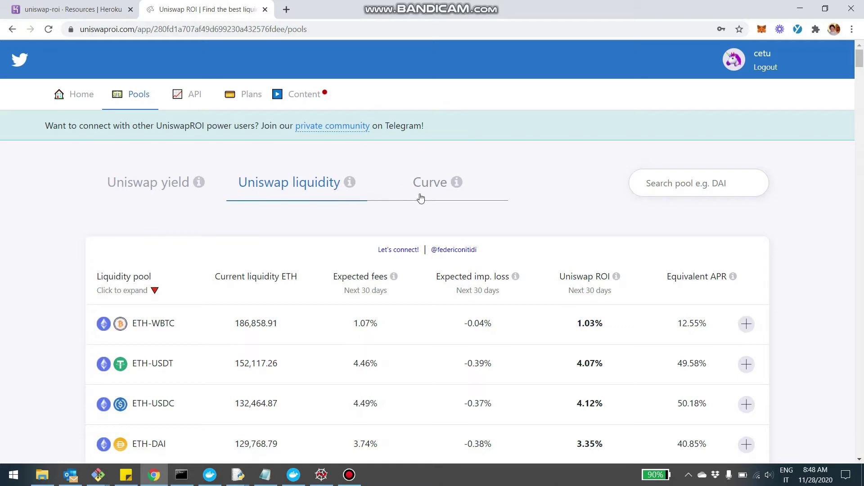
click(418, 196)
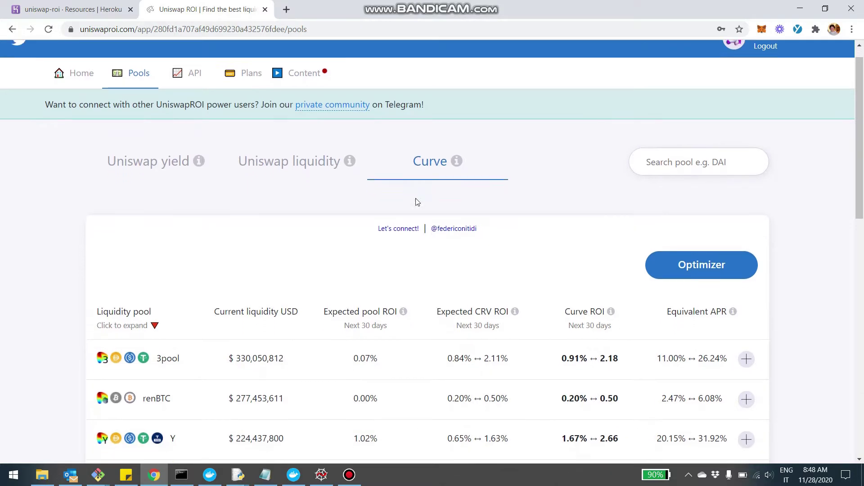
scroll(415, 198, down, 1)
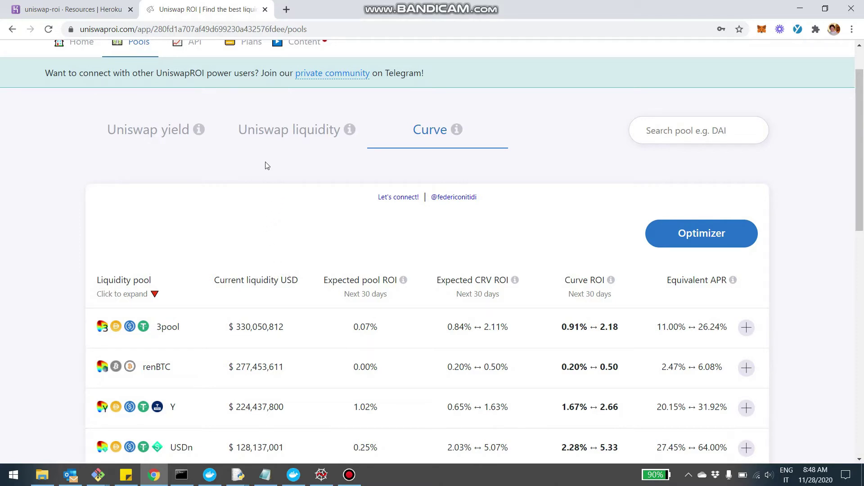
scroll(284, 243, down, 3)
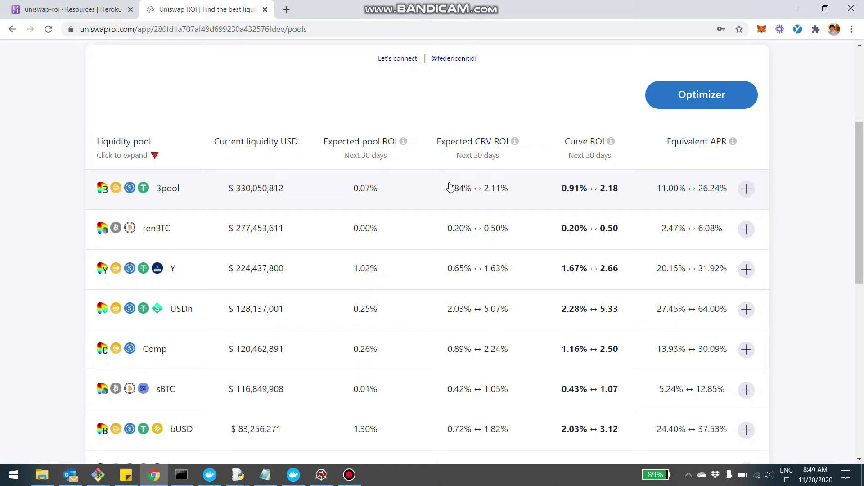
scroll(503, 204, up, 2)
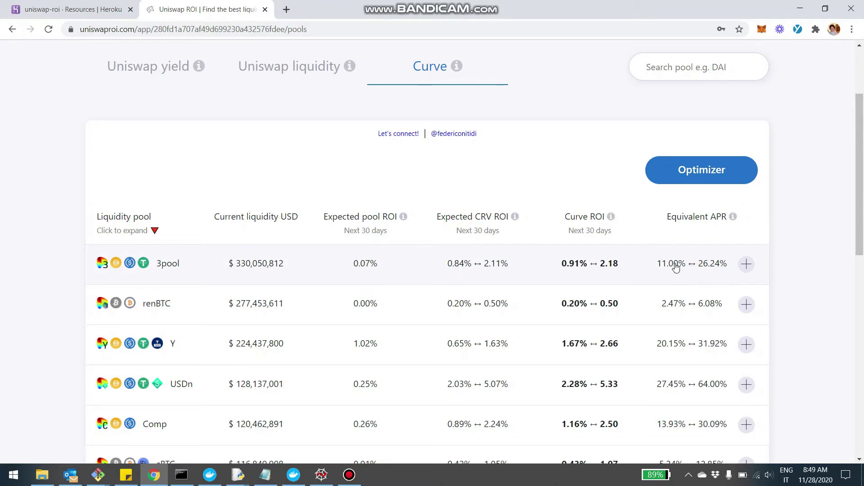
scroll(675, 267, up, 1)
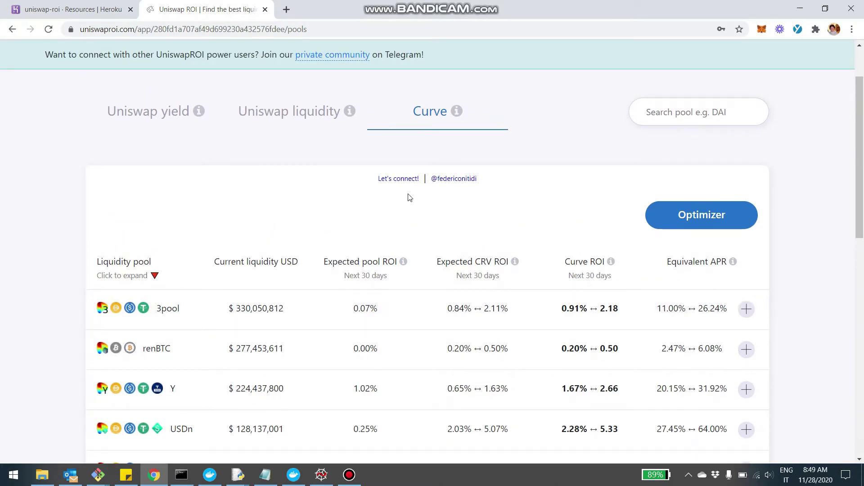
scroll(396, 185, up, 2)
scroll(393, 181, down, 1)
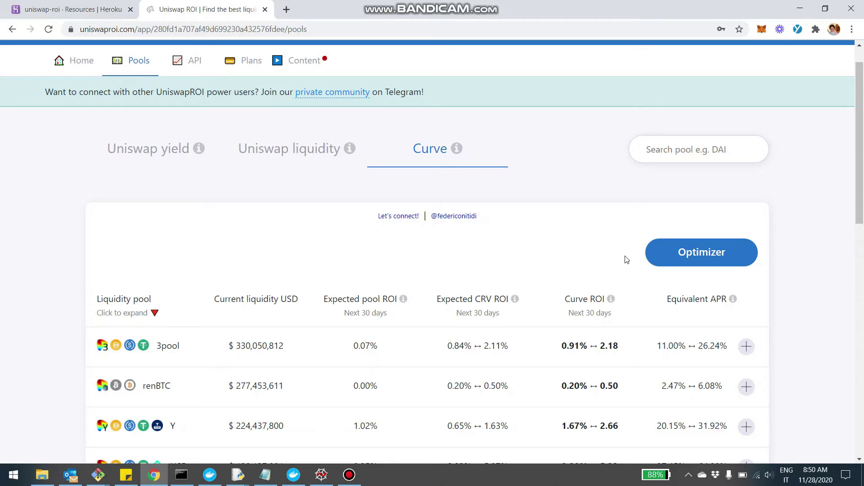
Optimize a $10000 USD allocation with 1000 extra veCRV: Y 43%, USDn 25%, bUSD 16%
click(666, 252)
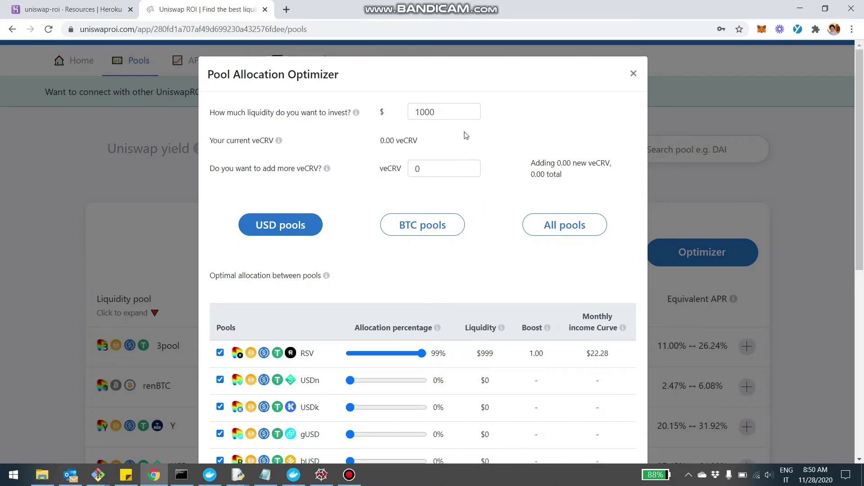
click(449, 115)
text(0)
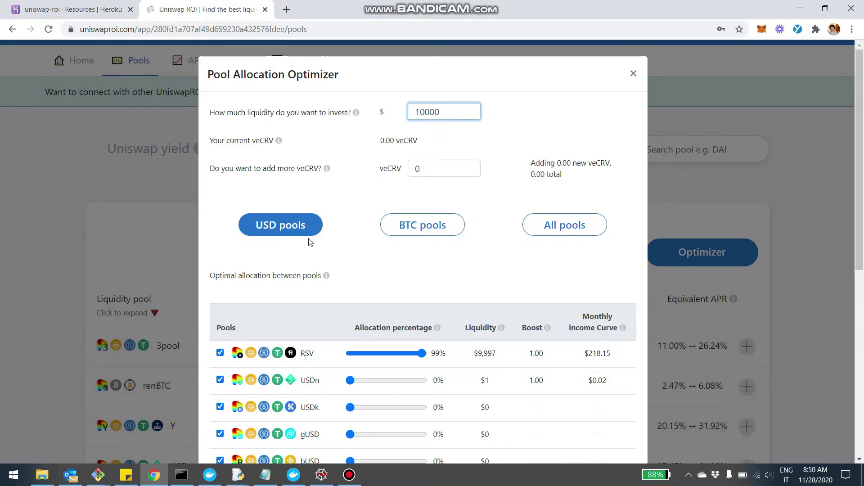
click(442, 168)
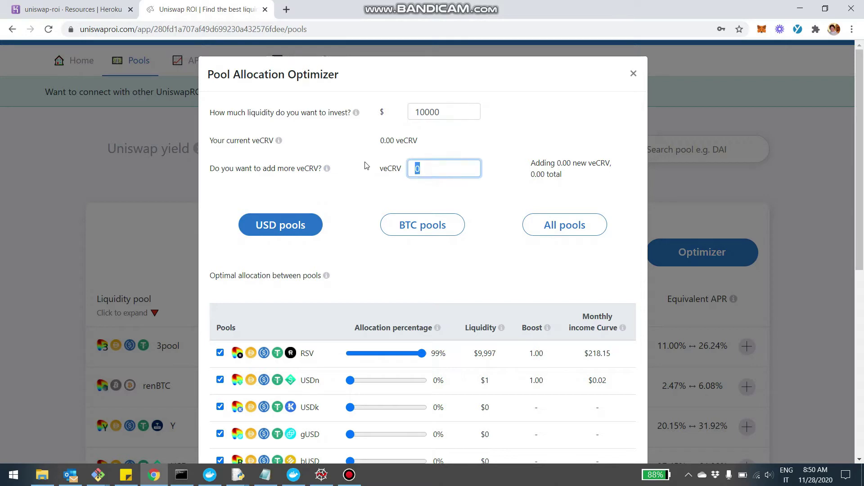
text(1000)
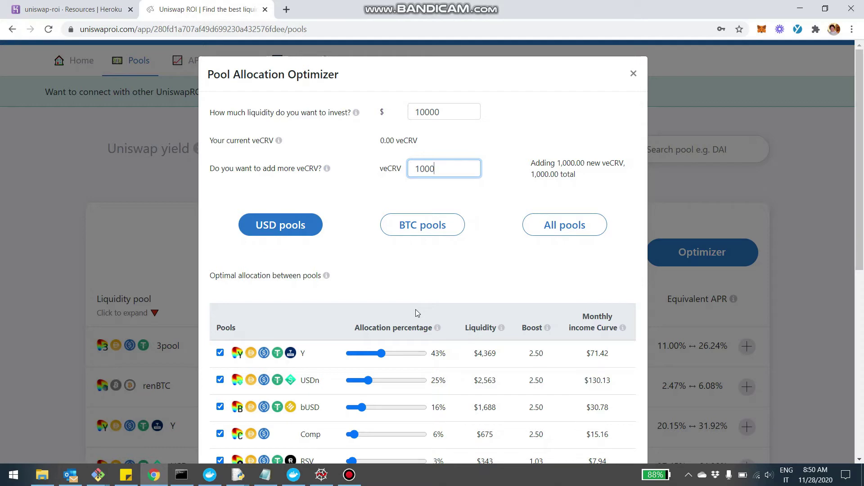
scroll(413, 311, down, 2)
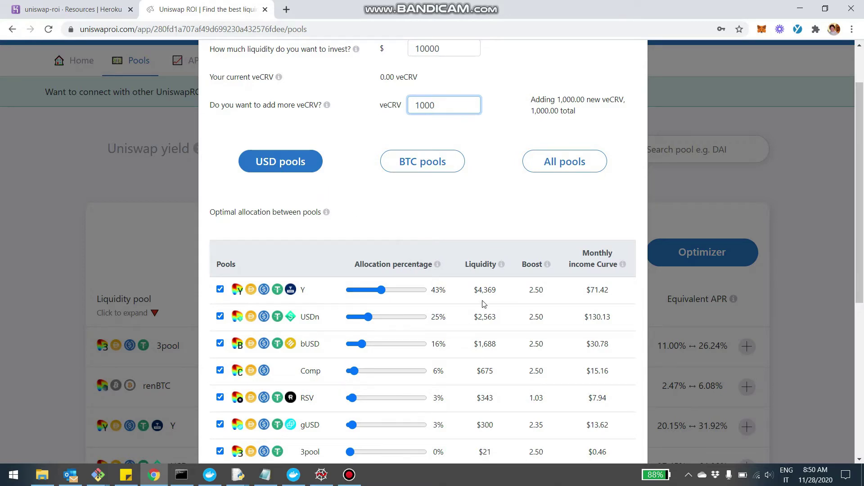
scroll(483, 306, down, 6)
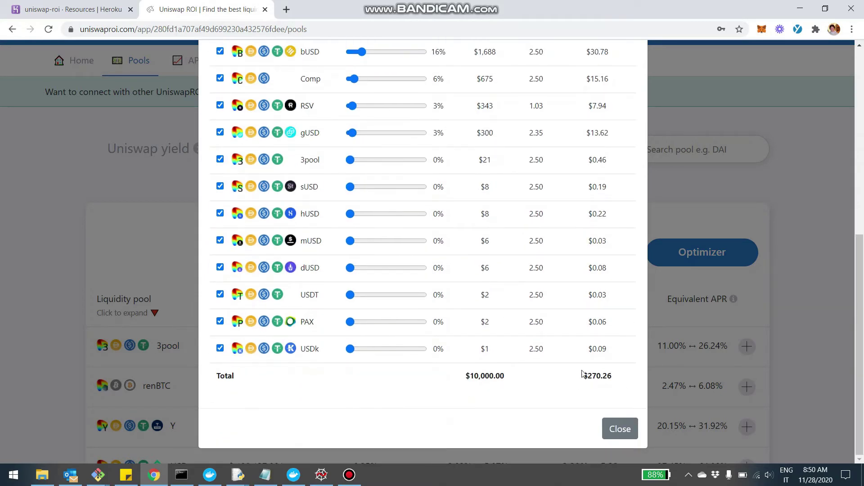
scroll(581, 369, up, 6)
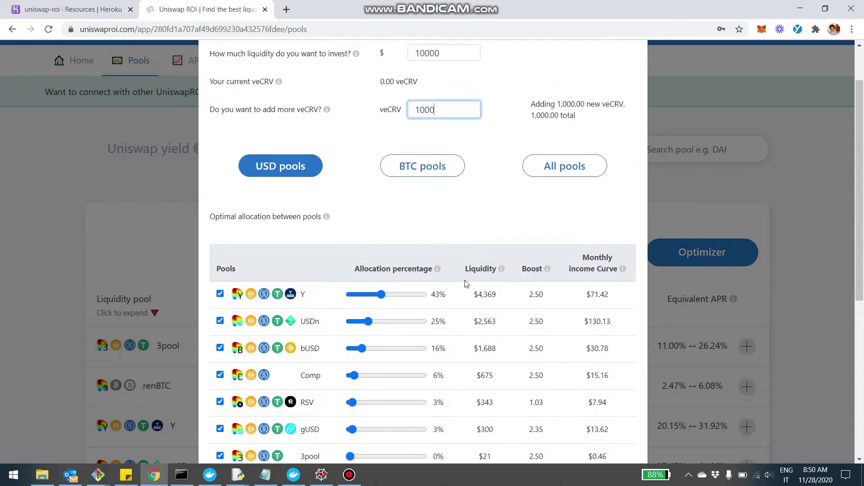
scroll(457, 266, up, 2)
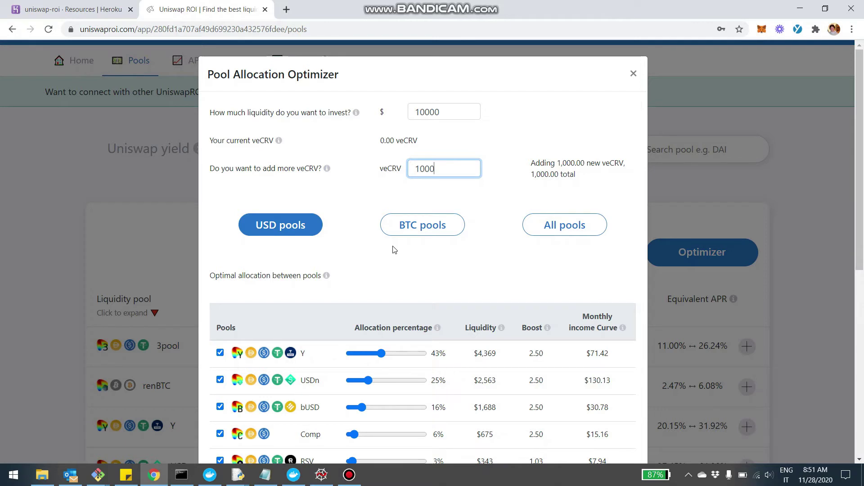
click(409, 230)
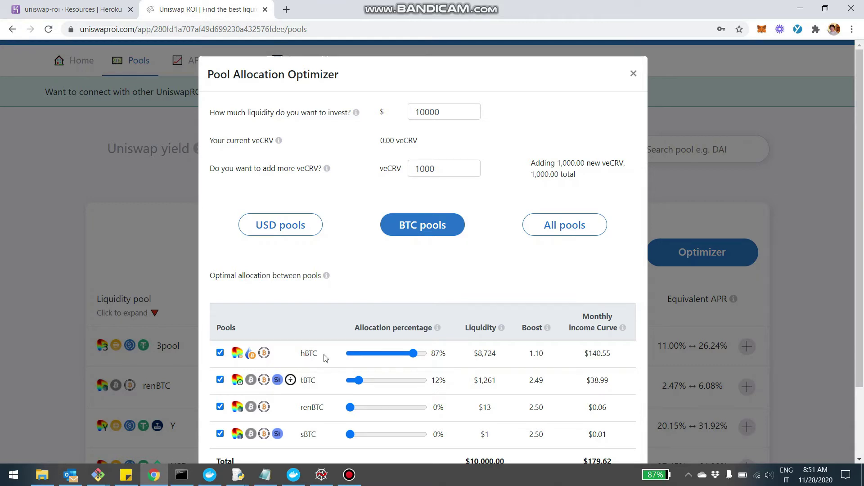
click(274, 222)
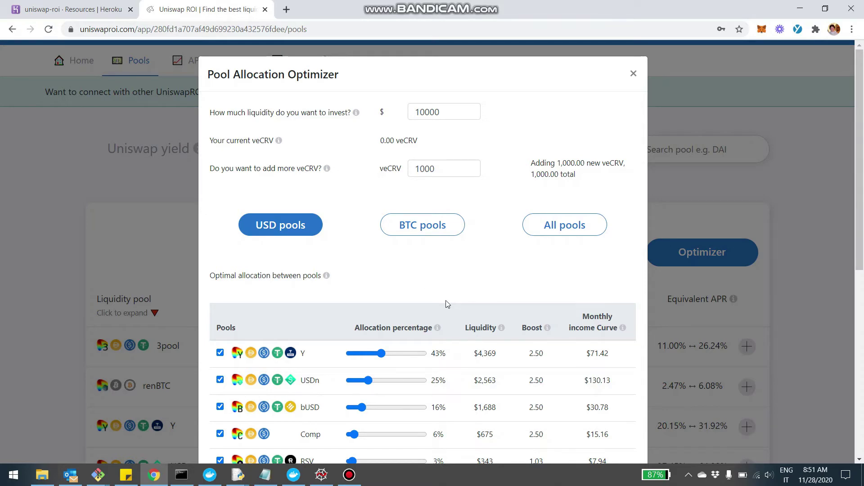
click(633, 74)
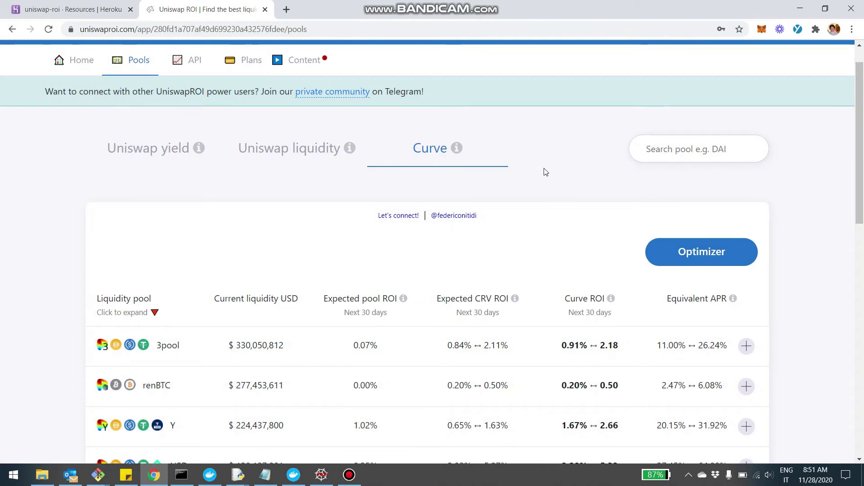
Add the Y, USDn and hBTC rows from the Curve list to the virtual portfolio at $0 each
scroll(544, 171, down, 3)
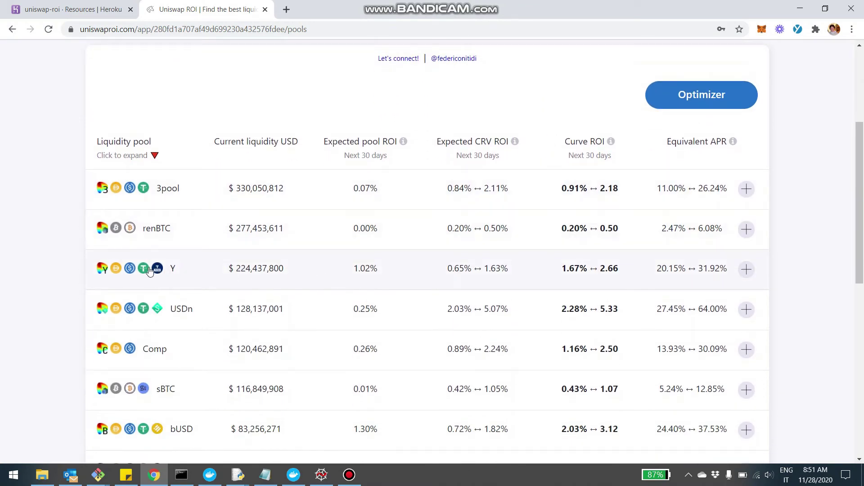
click(745, 270)
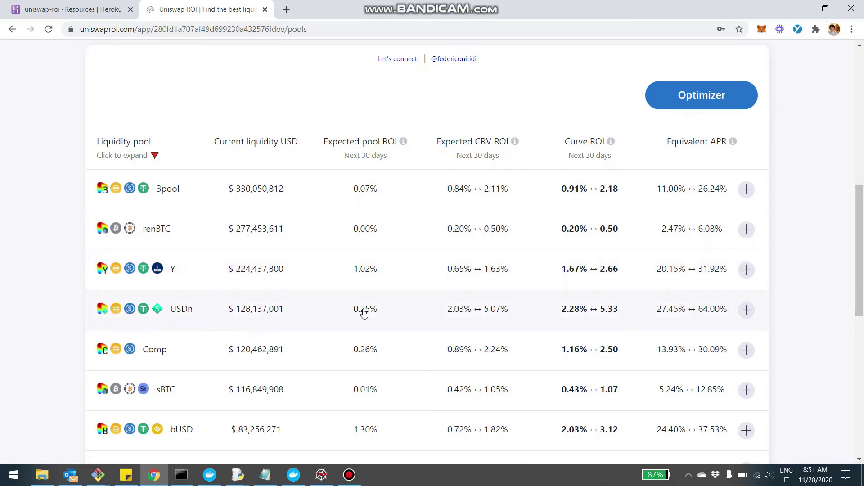
click(750, 315)
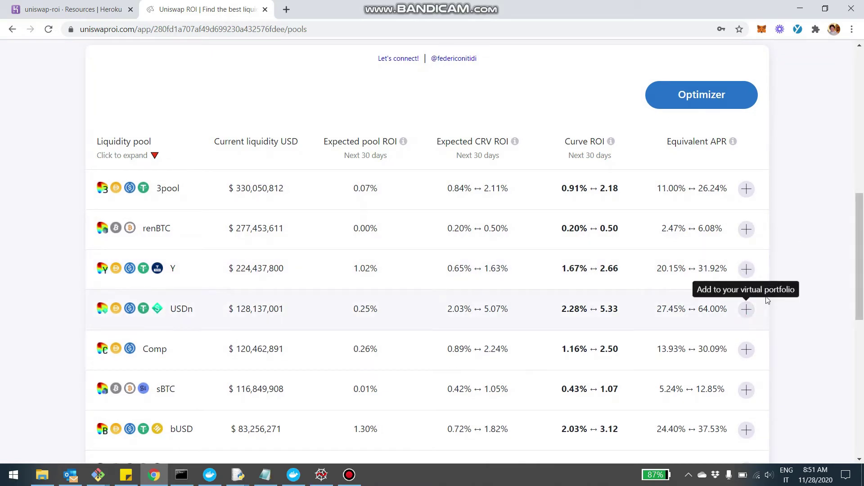
scroll(784, 268, up, 9)
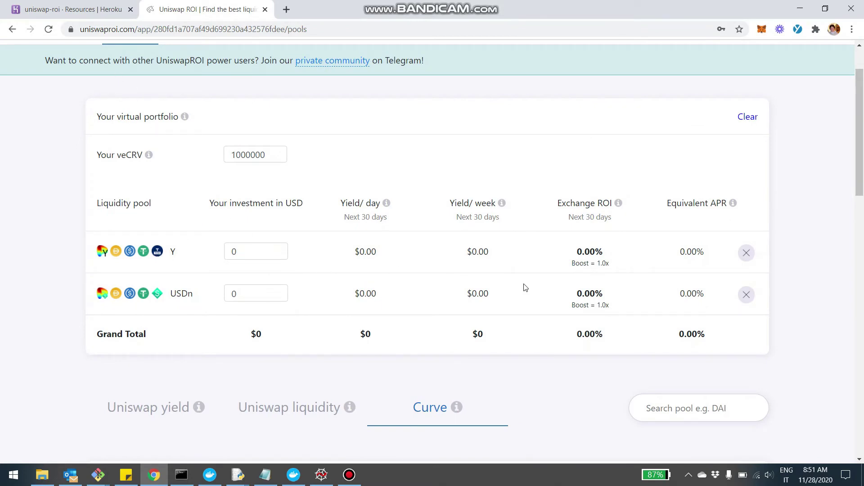
scroll(525, 289, down, 12)
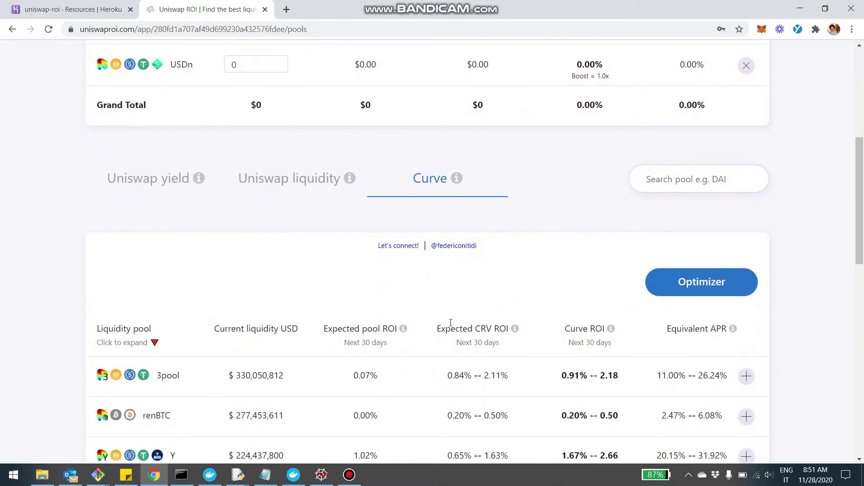
scroll(147, 202, down, 3)
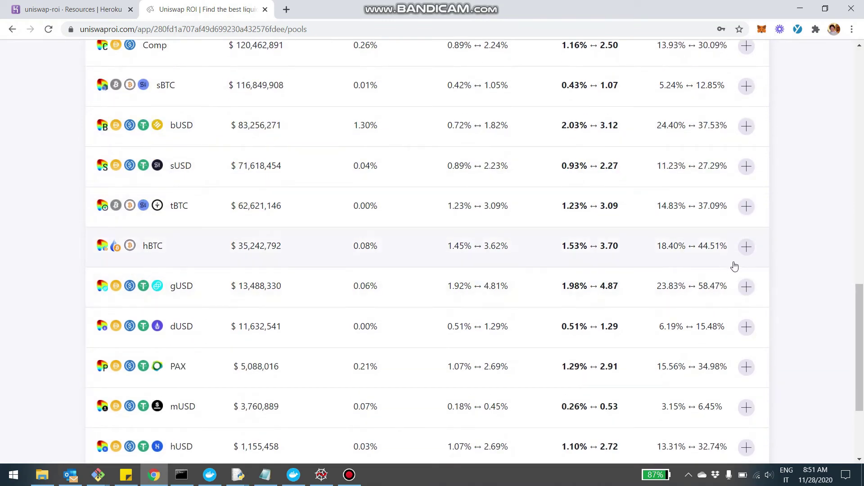
click(746, 255)
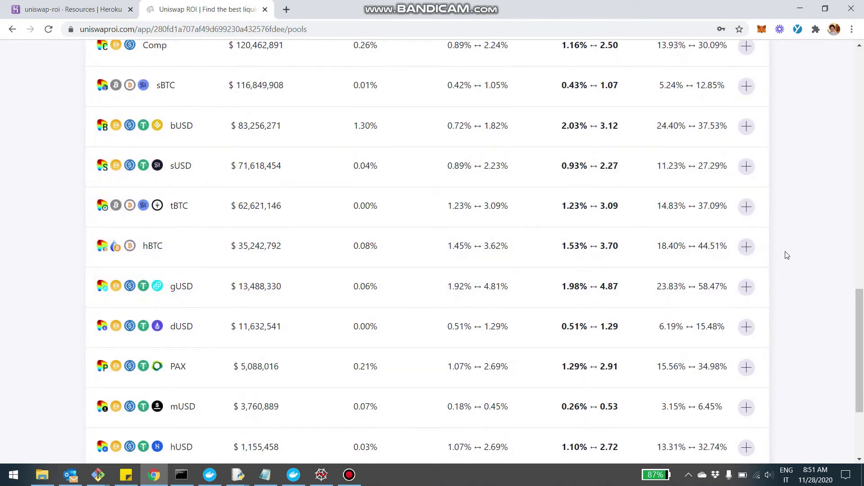
scroll(786, 254, up, 12)
scroll(720, 252, up, 5)
scroll(453, 270, down, 5)
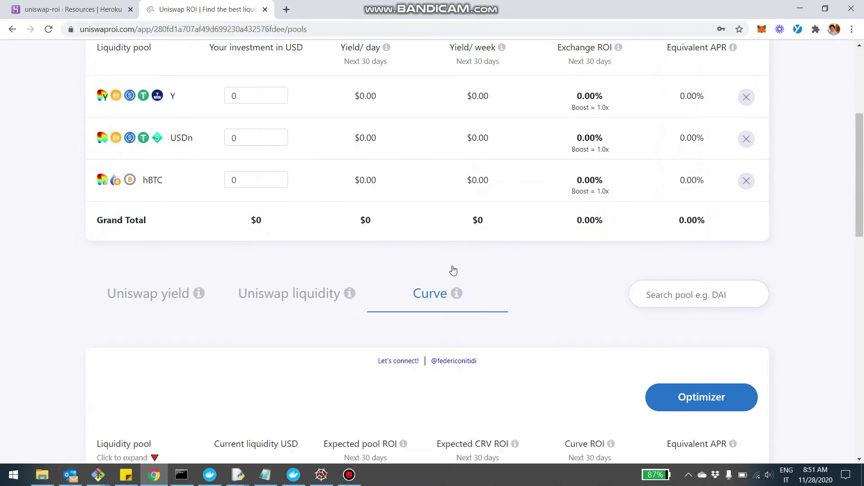
scroll(314, 236, up, 5)
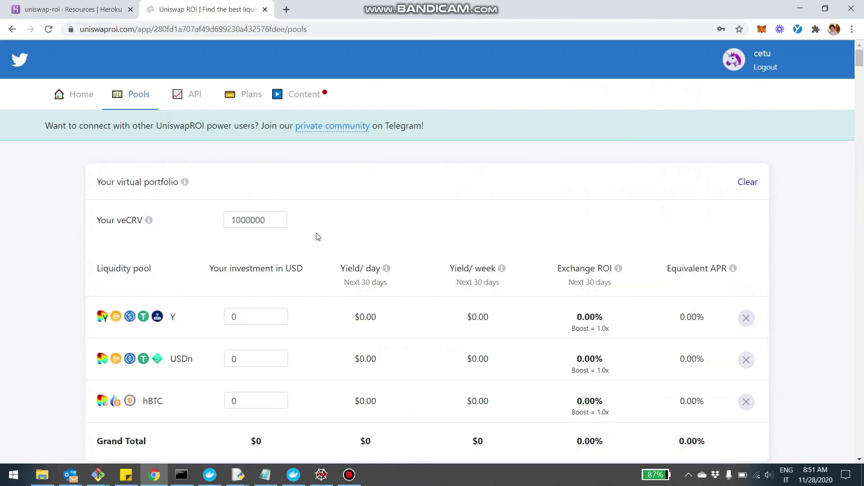
Add ETH-USDC and ETH-UNI from the Uniswap list, making five portfolio pools
scroll(317, 242, down, 7)
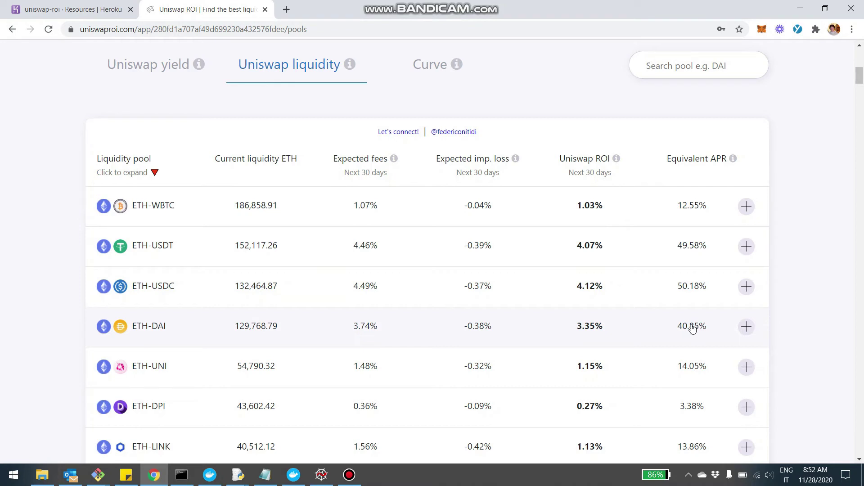
click(755, 288)
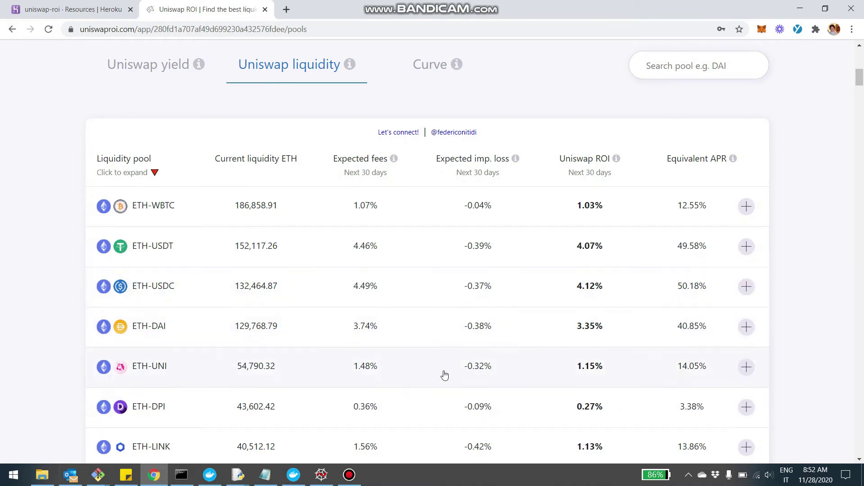
click(744, 371)
scroll(736, 331, up, 5)
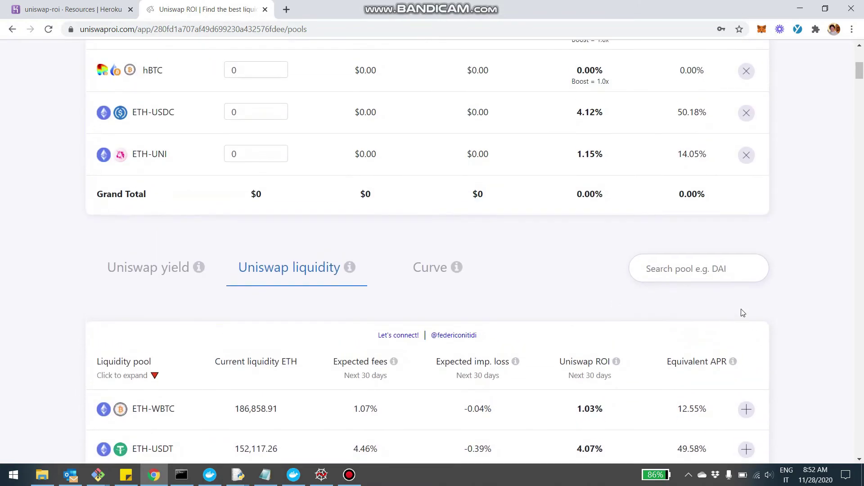
scroll(743, 313, up, 4)
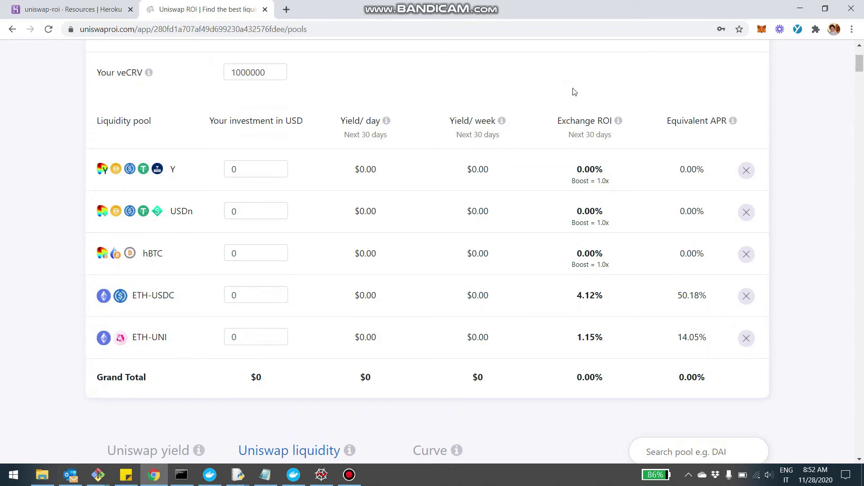
Replace the portfolio's veCRV value of 1000000 with 1000
scroll(636, 322, up, 3)
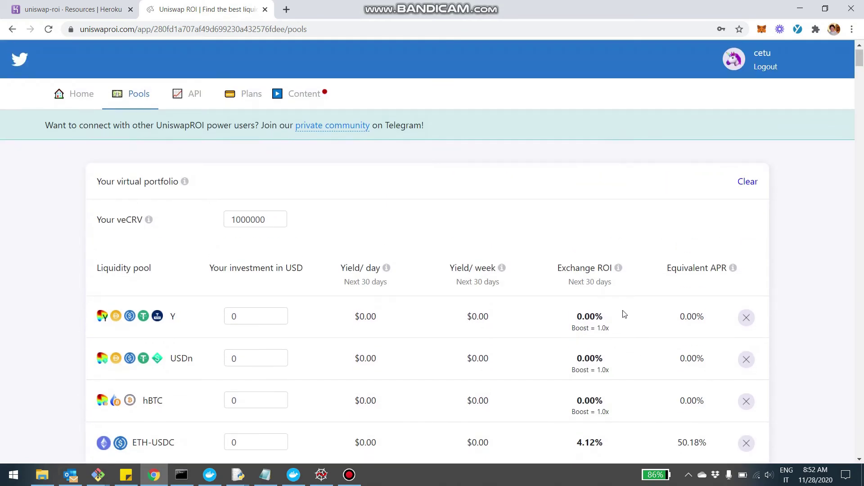
scroll(623, 314, down, 3)
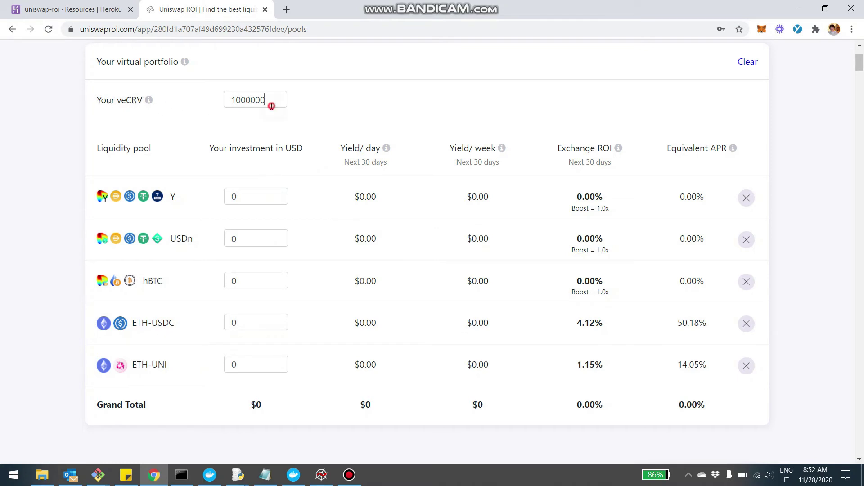
drag(271, 105, 175, 97)
text(1000)
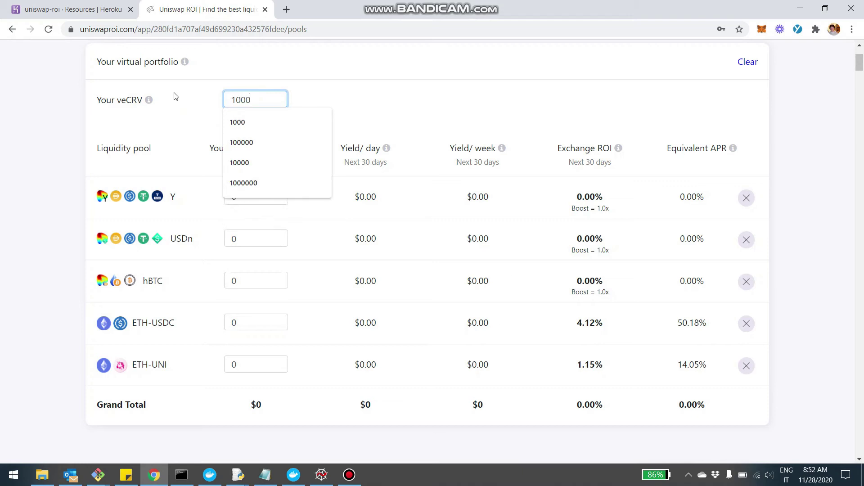
click(302, 97)
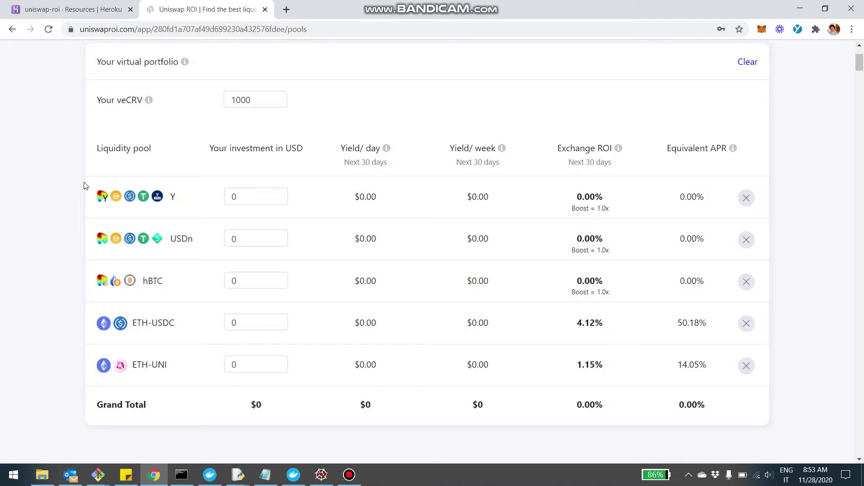
Invest $6000 in Y, $4000 in USDn and $10000 in hBTC
double_click(248, 198)
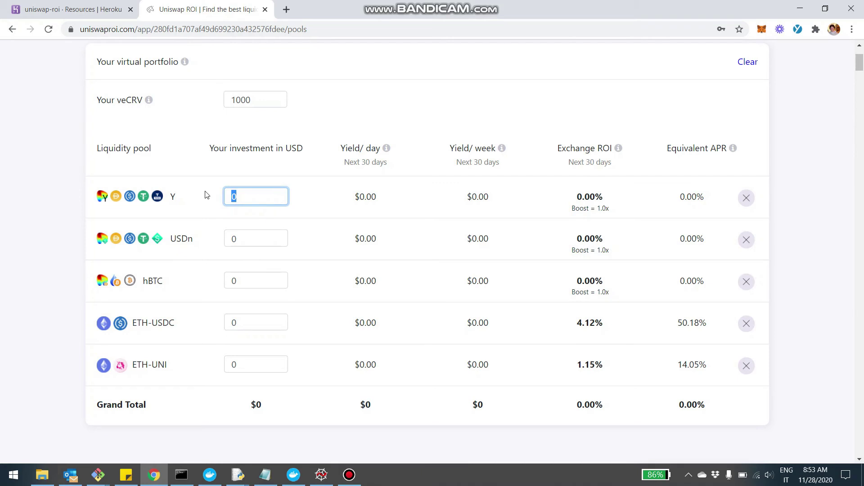
text(6000)
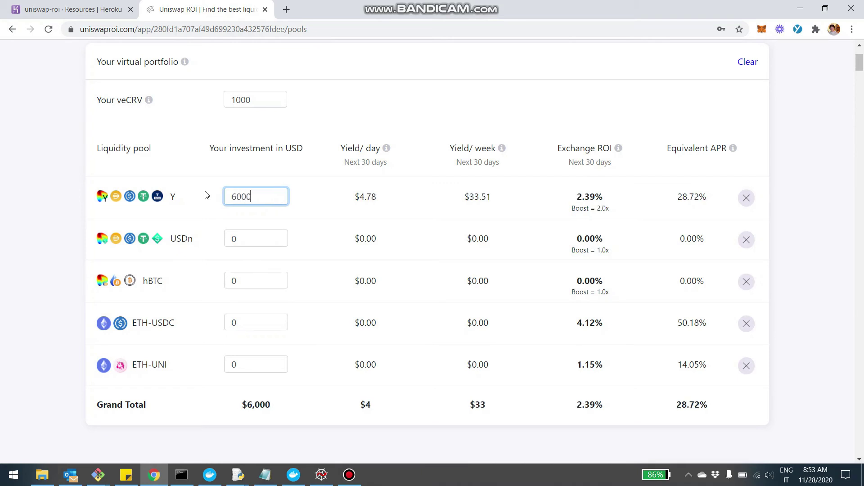
double_click(249, 239)
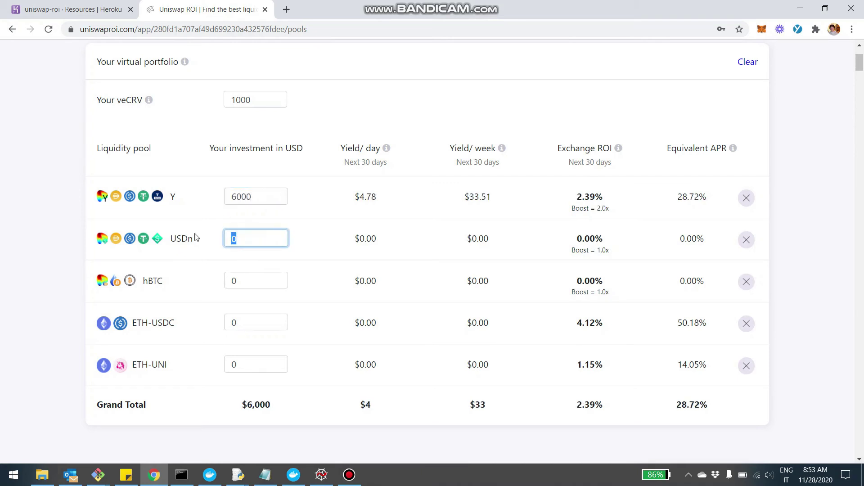
text(4000)
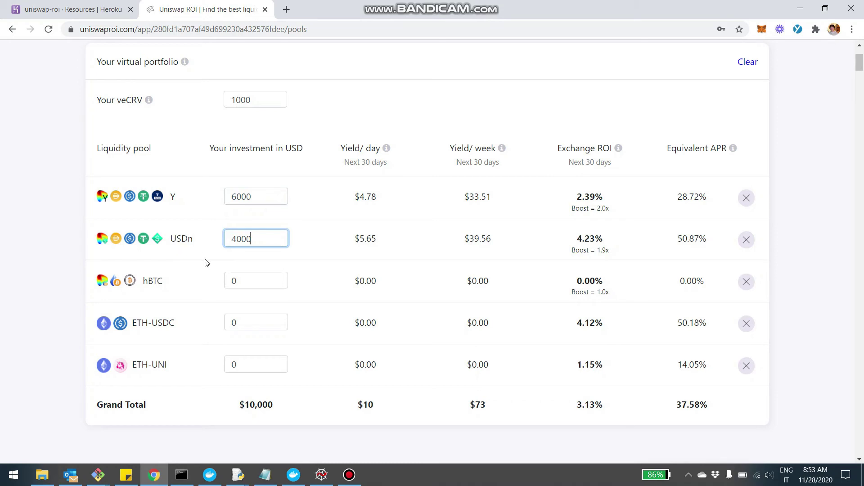
double_click(240, 279)
text(10000)
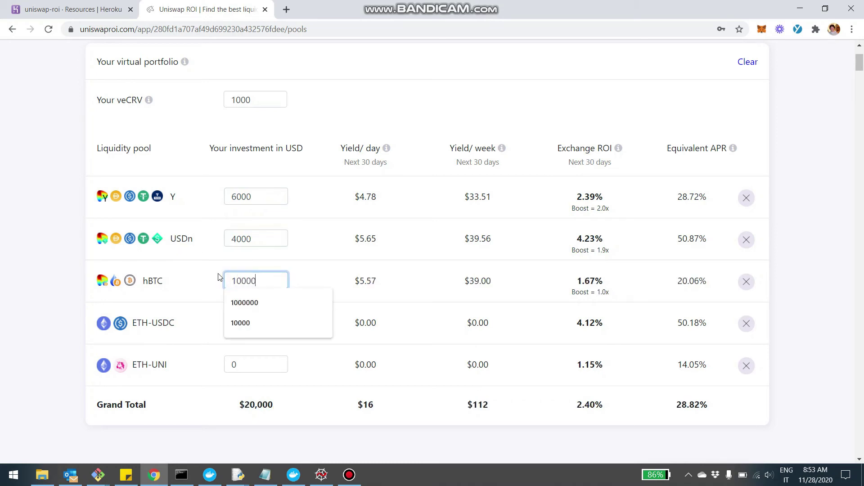
click(199, 304)
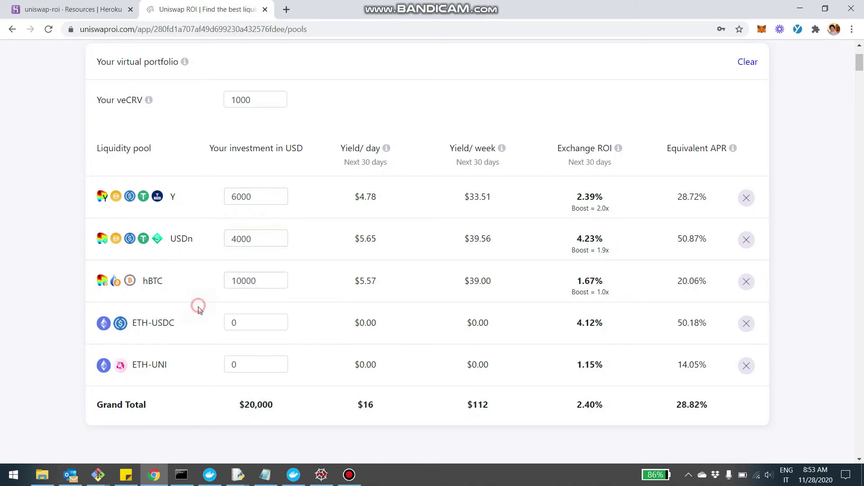
Invest $15000 in ETH-USDC and $10000 in ETH-UNI, totalling $45,000 at 32.39% APR
click(250, 321)
drag(250, 317, 230, 321)
text(150000)
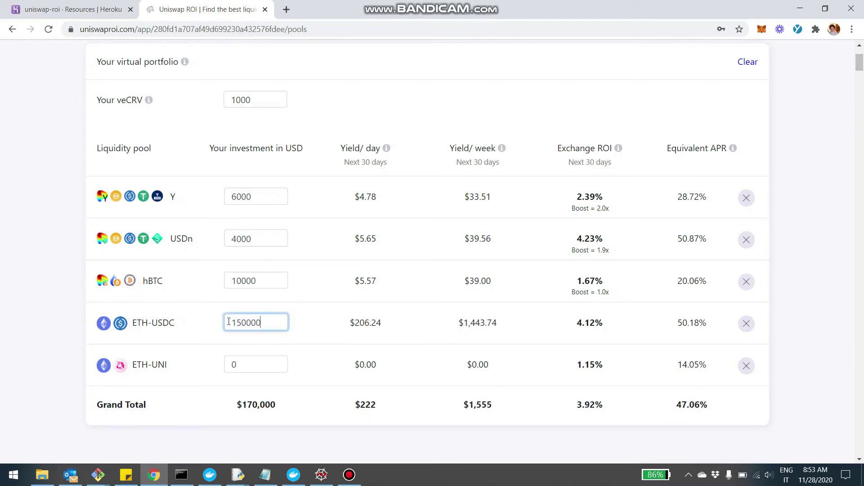
key(BackSpace)
click(245, 364)
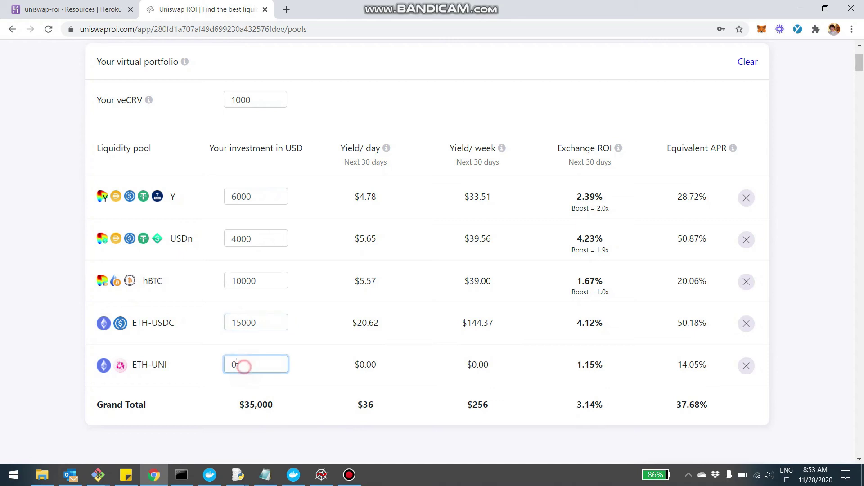
drag(244, 363, 231, 365)
text(10000)
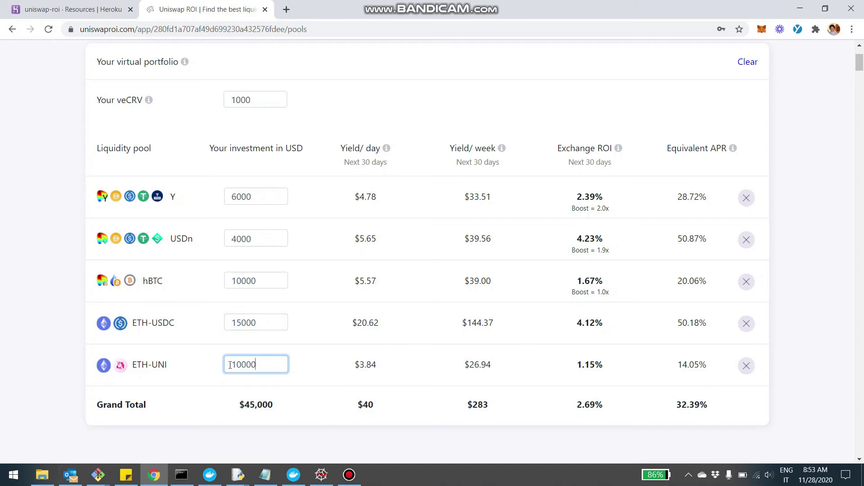
click(196, 393)
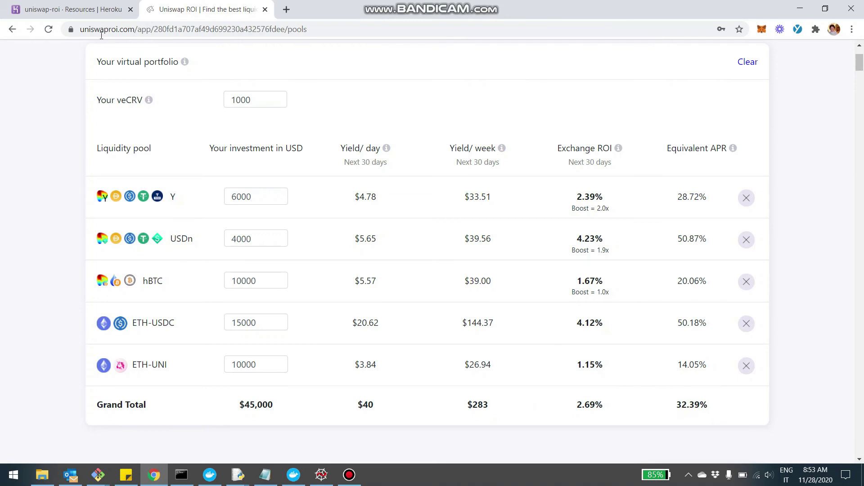
Set veCRV to 500, try larger values, then settle on 500, dropping APR to 30.59%
click(261, 101)
key(ctrl+a)
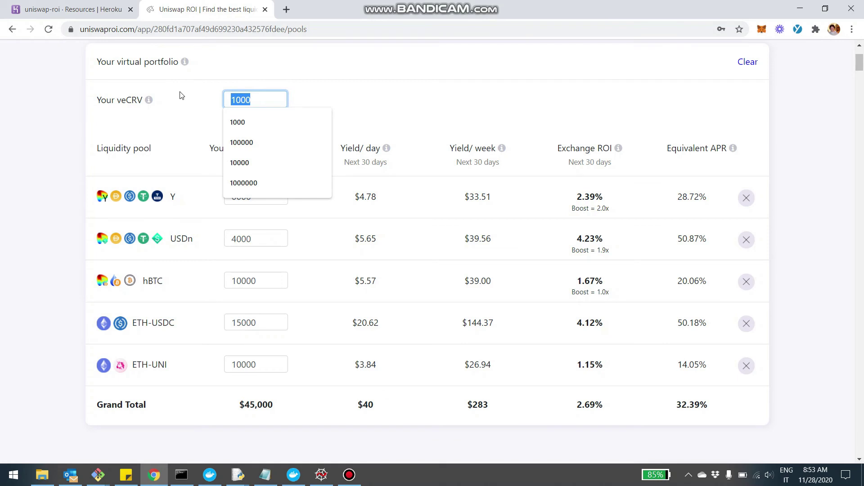
text(500)
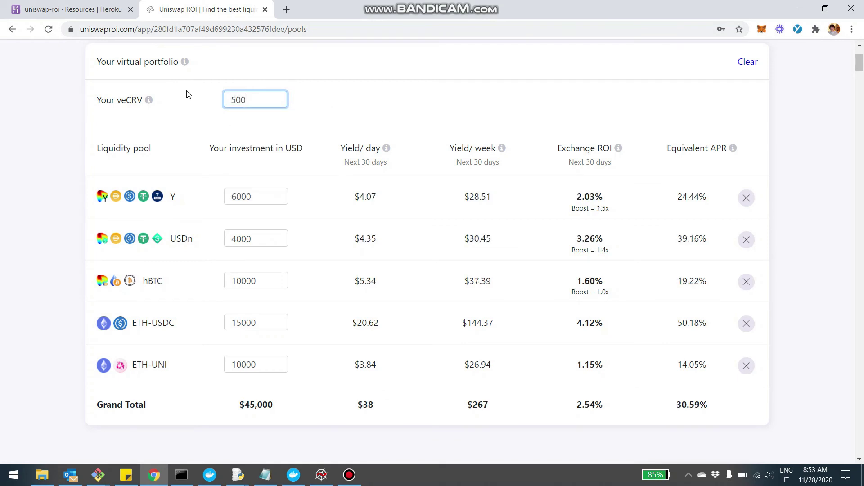
click(319, 134)
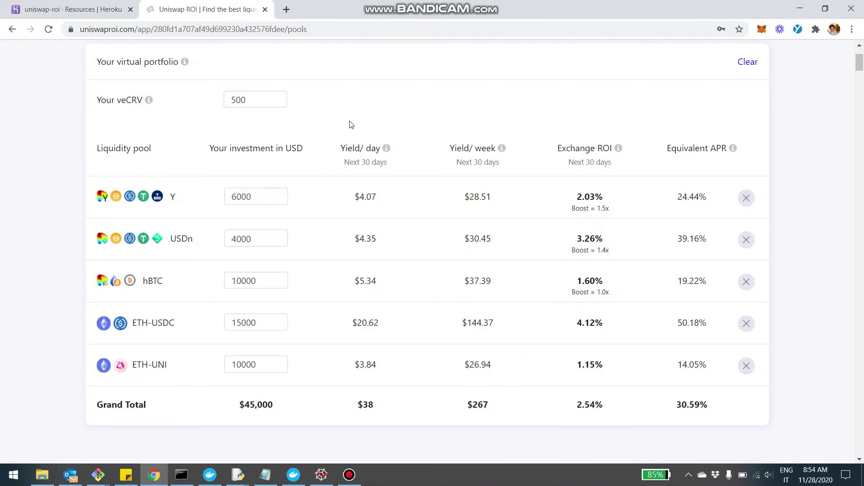
mouse_move(149, 101)
click(251, 99)
text(0)
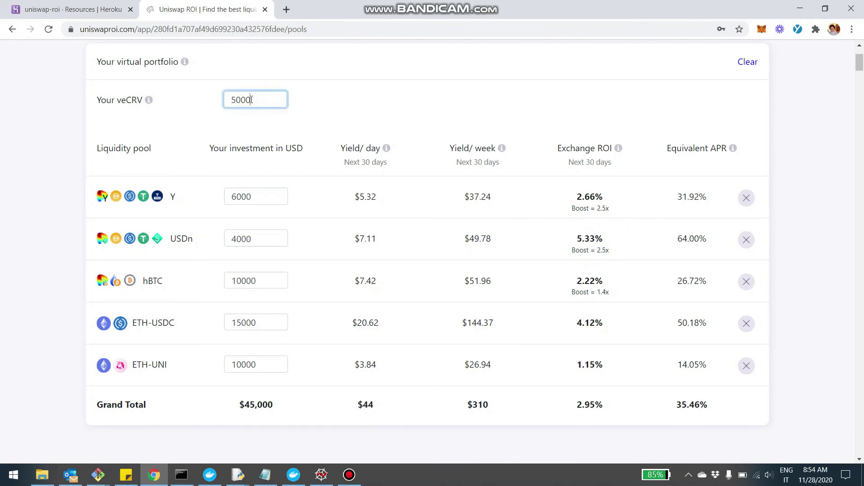
text(0)
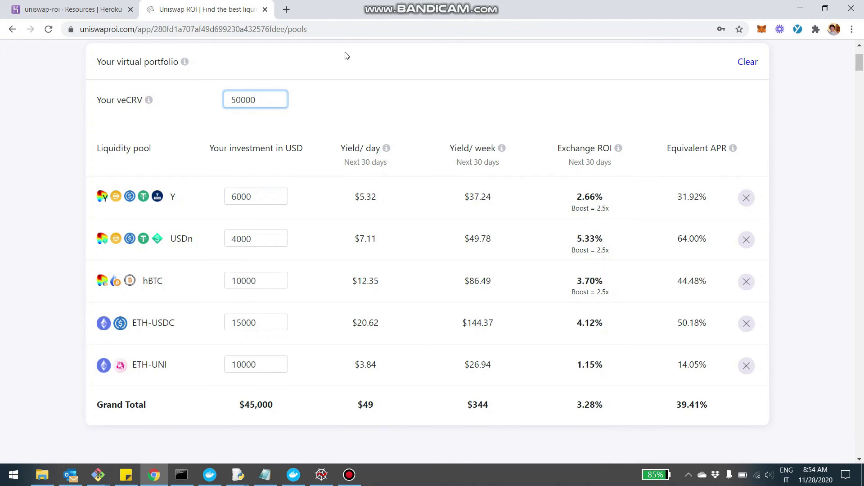
key(BackSpace)
key(BackSpace)
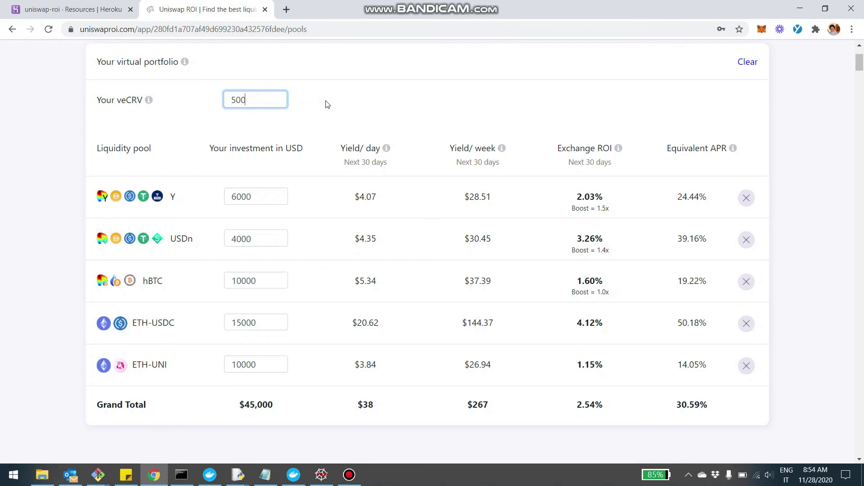
scroll(325, 101, up, 3)
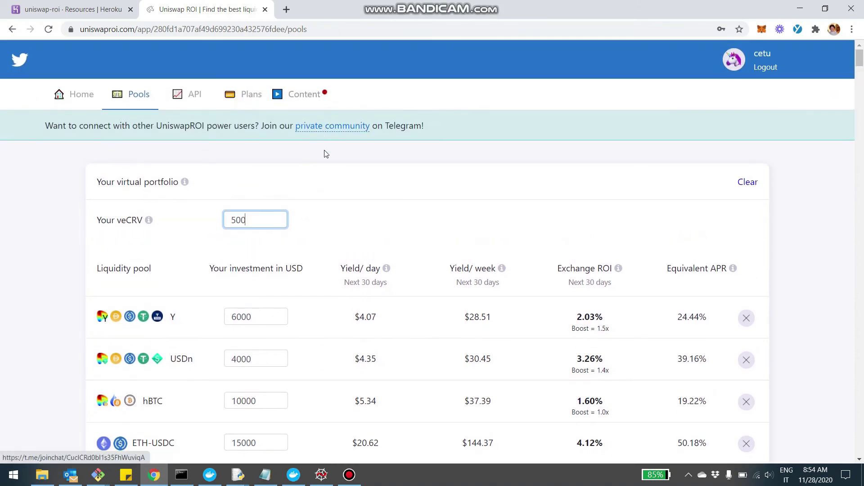
Show Curve pools below the $45,000 portfolio, which yields $267 per week at 30.59% APR
scroll(324, 95, down, 8)
scroll(325, 173, down, 2)
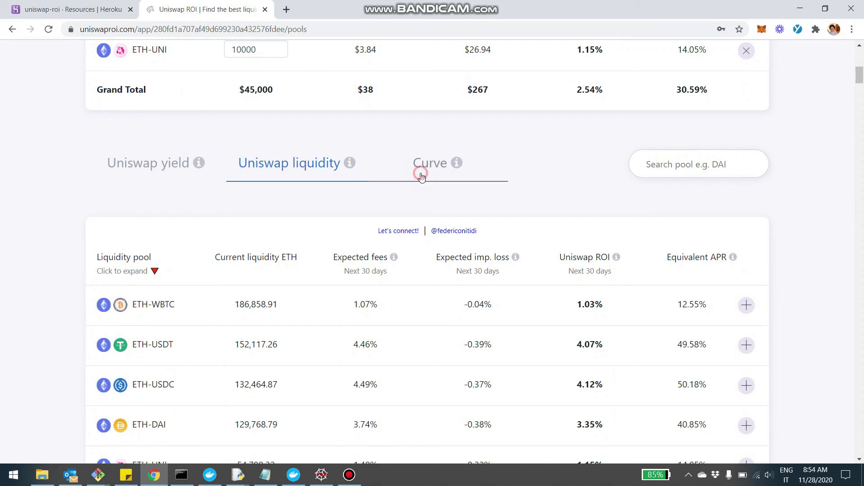
click(421, 173)
scroll(420, 182, down, 12)
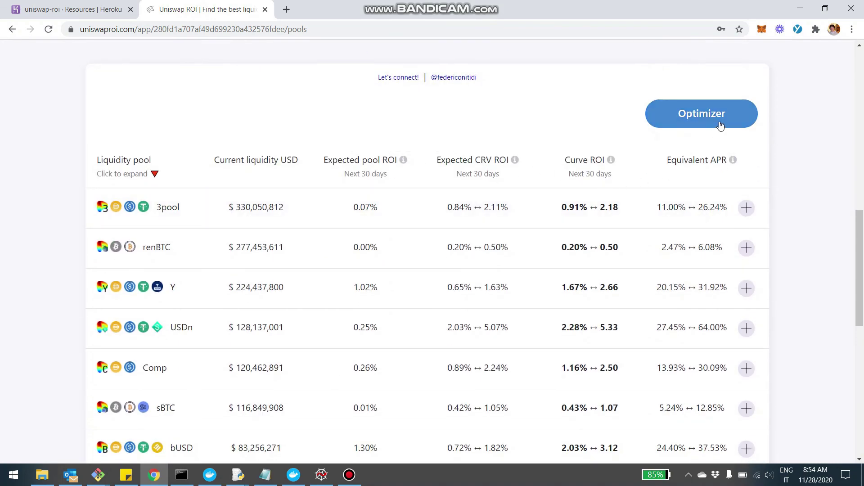
scroll(568, 251, up, 2)
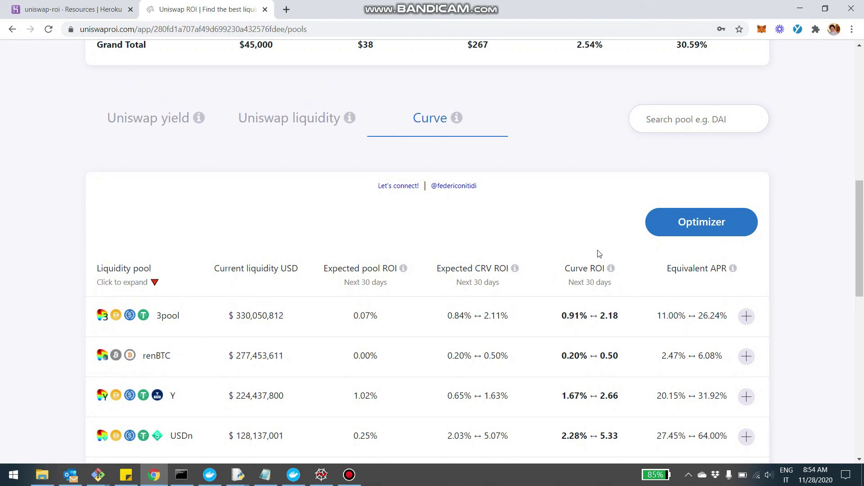
scroll(594, 238, up, 6)
scroll(392, 357, up, 4)
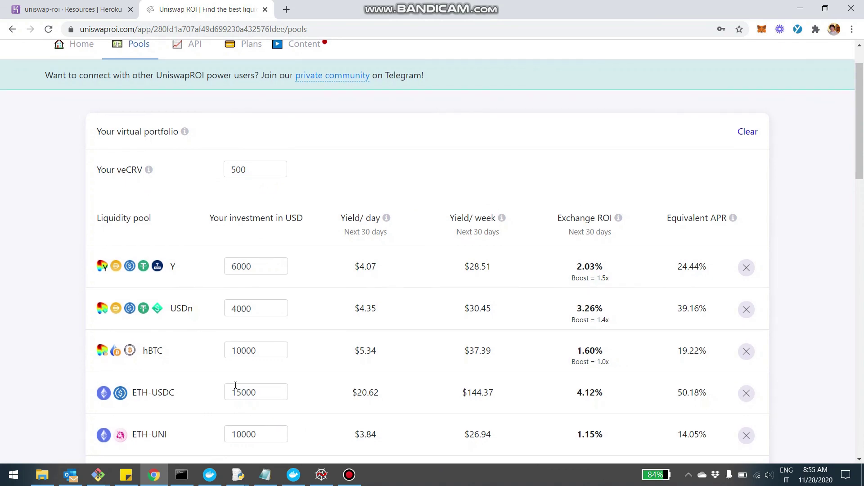
scroll(234, 392, down, 3)
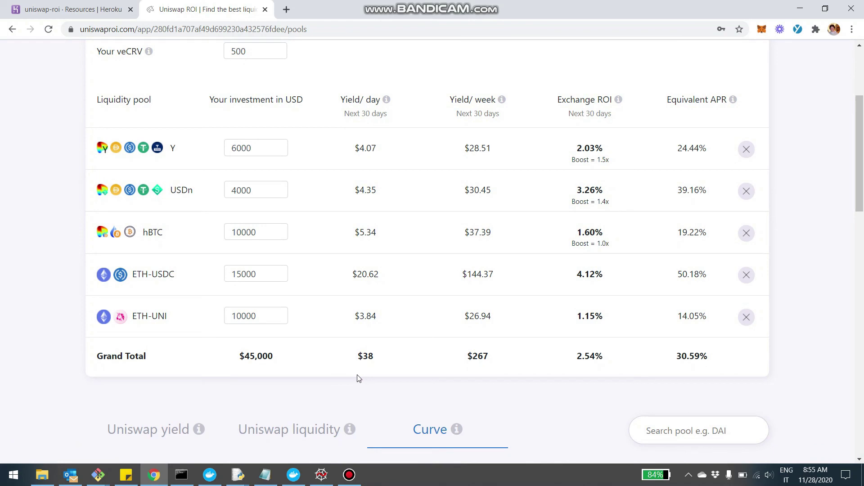
scroll(358, 378, down, 3)
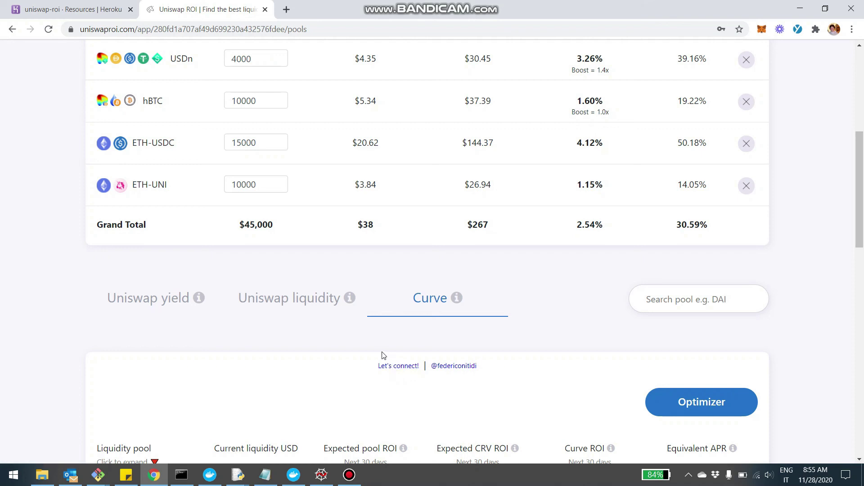
scroll(340, 319, up, 6)
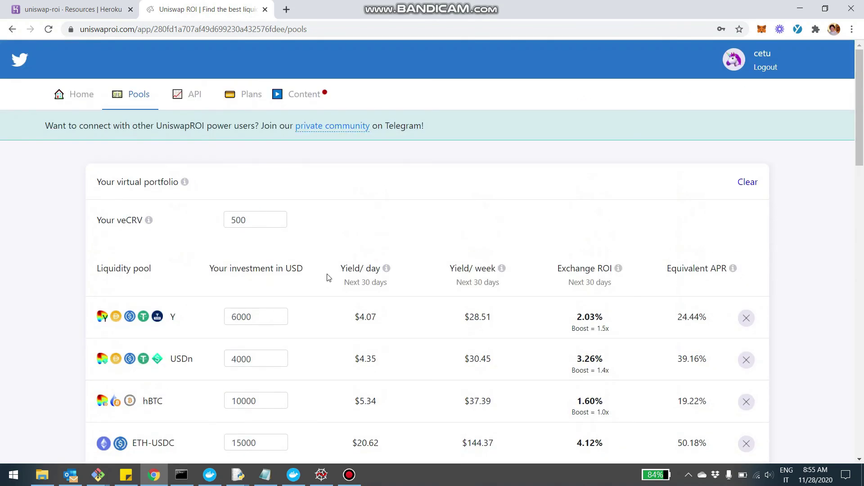
scroll(333, 276, down, 2)
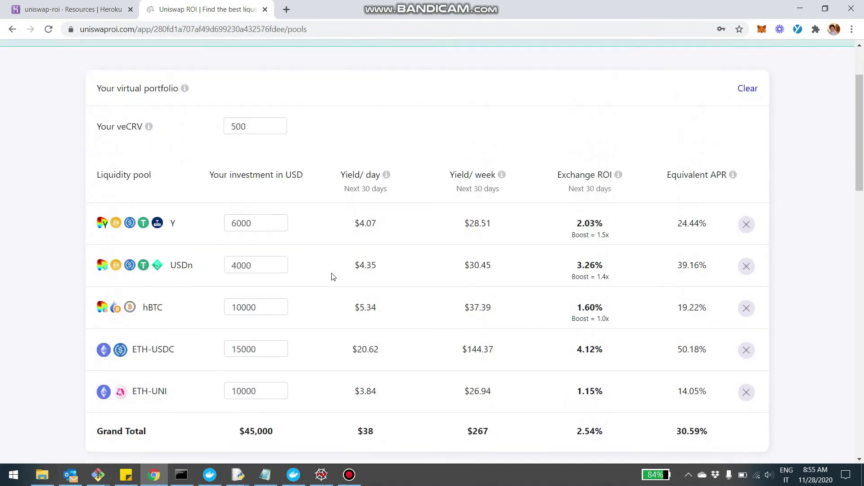